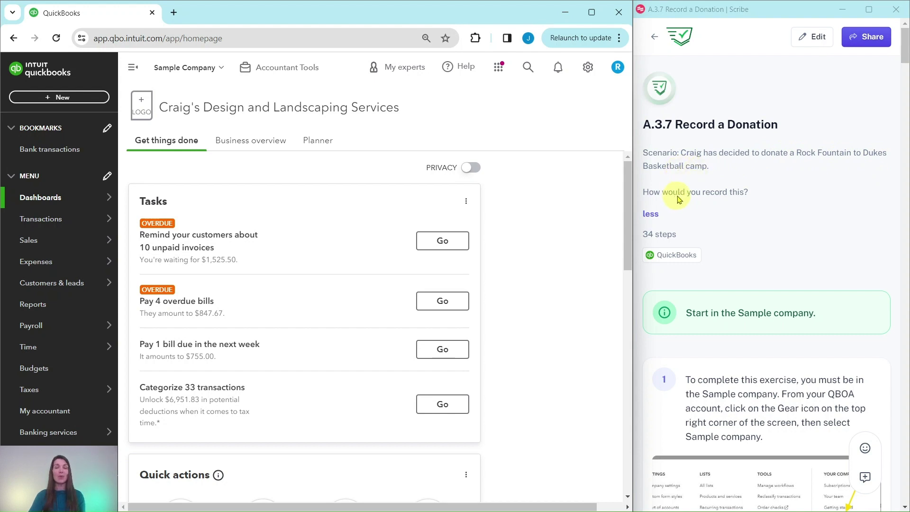
# Step: Start a new sales receipt from the + New menu
pyautogui.scroll(-3, 723, 196)
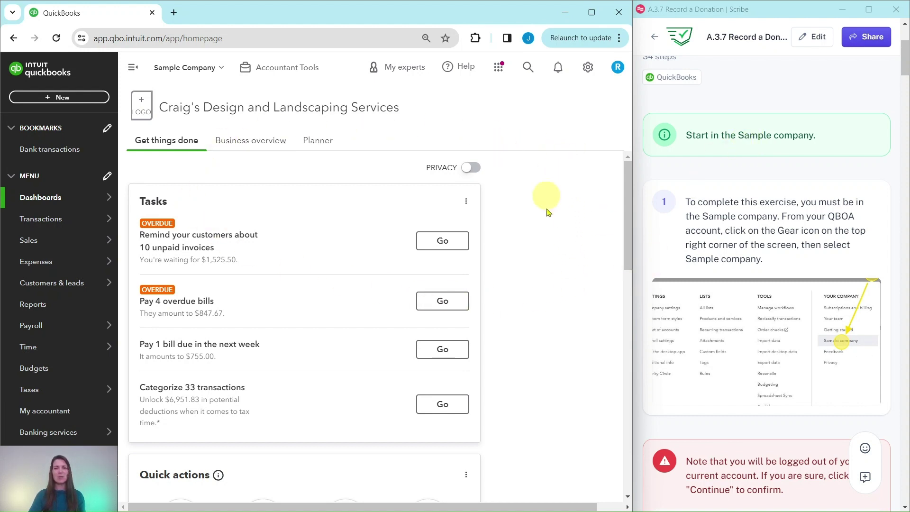
pyautogui.scroll(-8, 781, 218)
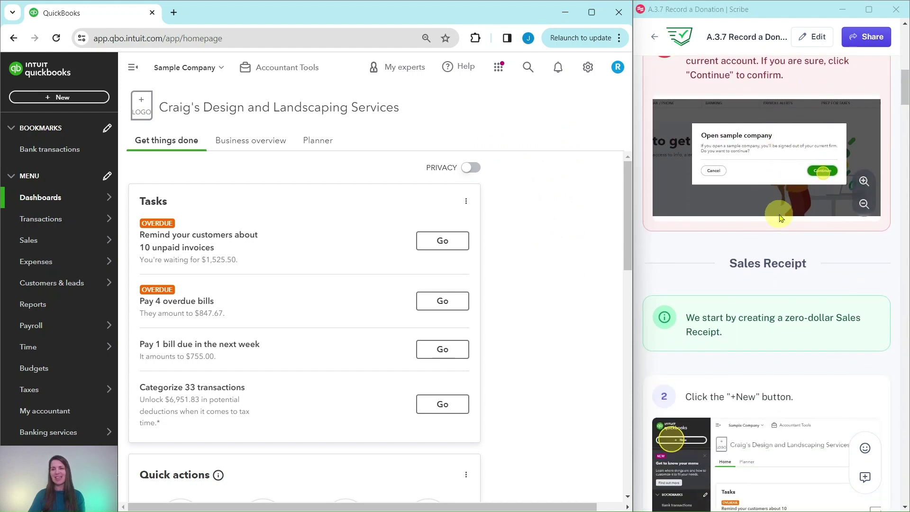
pyautogui.scroll(-4, 780, 218)
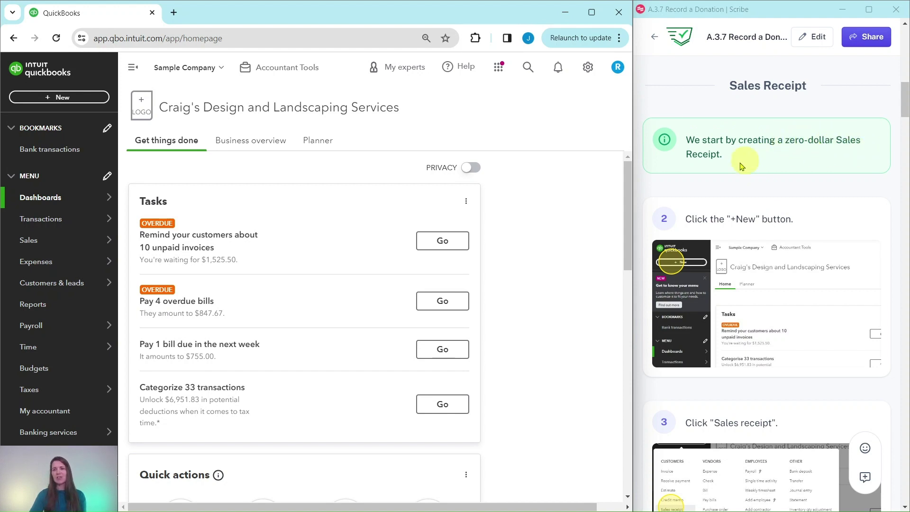
pyautogui.scroll(-3, 715, 151)
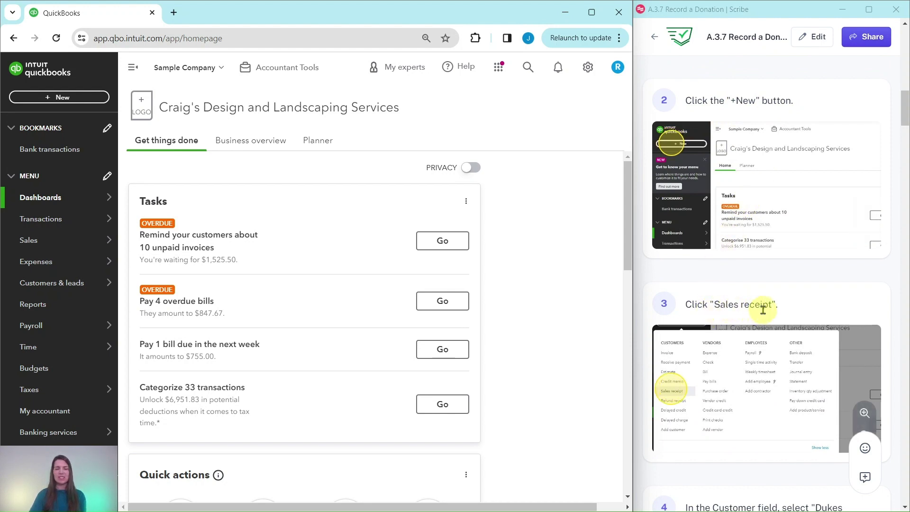
pyautogui.click(56, 97)
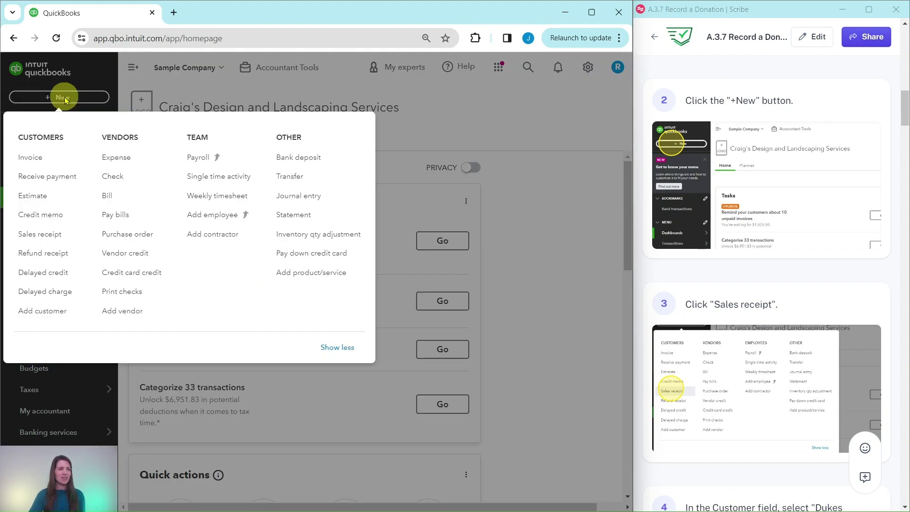
pyautogui.click(40, 235)
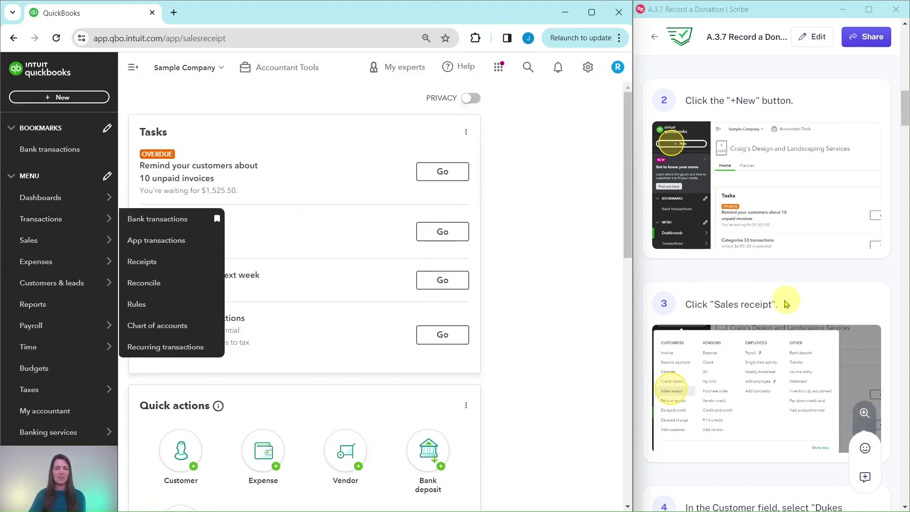
# Step: Choose Dukes Basketball Camp as customer, auto-filling email, billing address and 02/20/2024 date
pyautogui.scroll(-2, 775, 299)
pyautogui.scroll(-5, 775, 298)
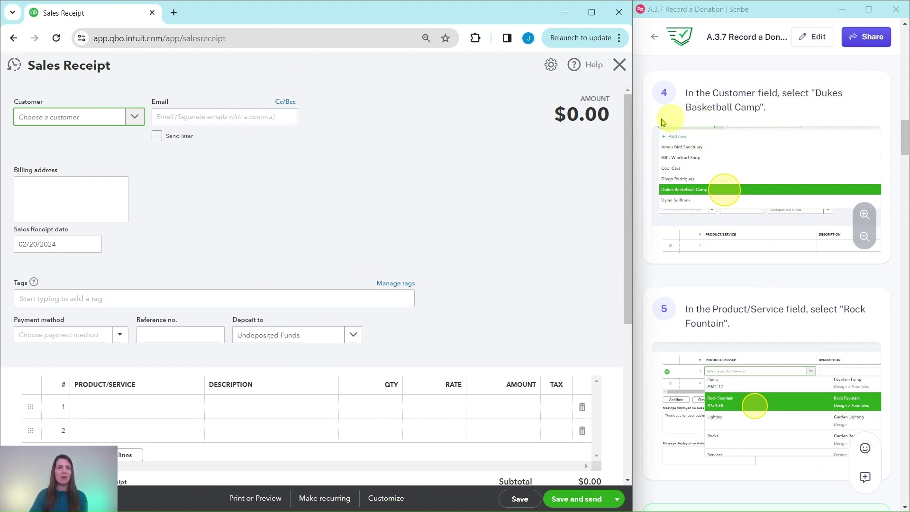
pyautogui.click(134, 118)
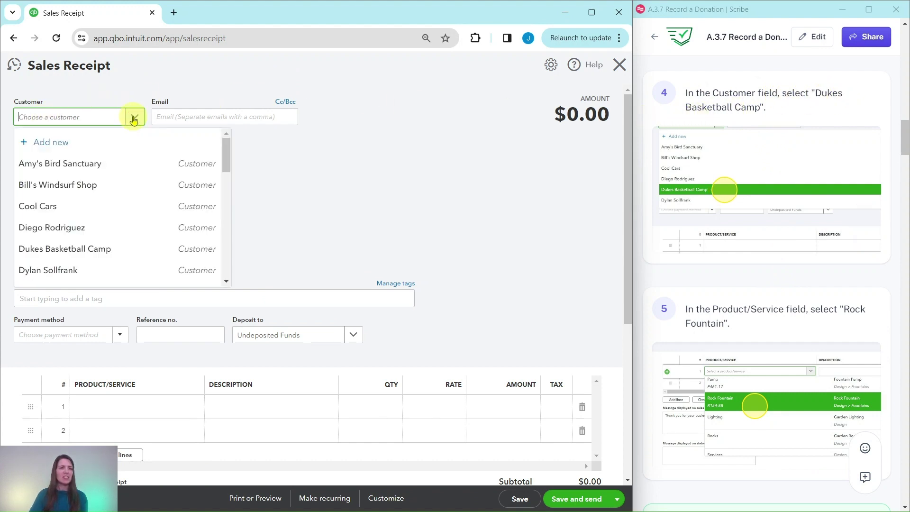
pyautogui.click(66, 252)
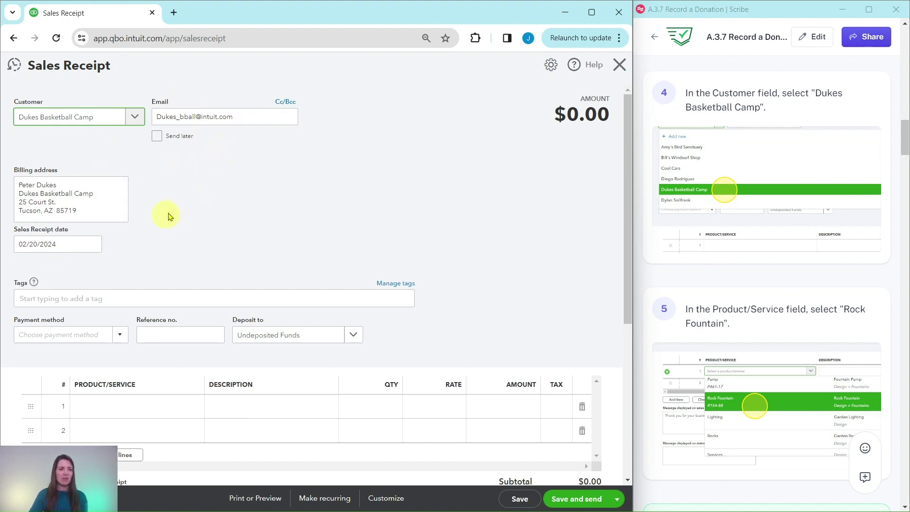
pyautogui.scroll(-5, 761, 249)
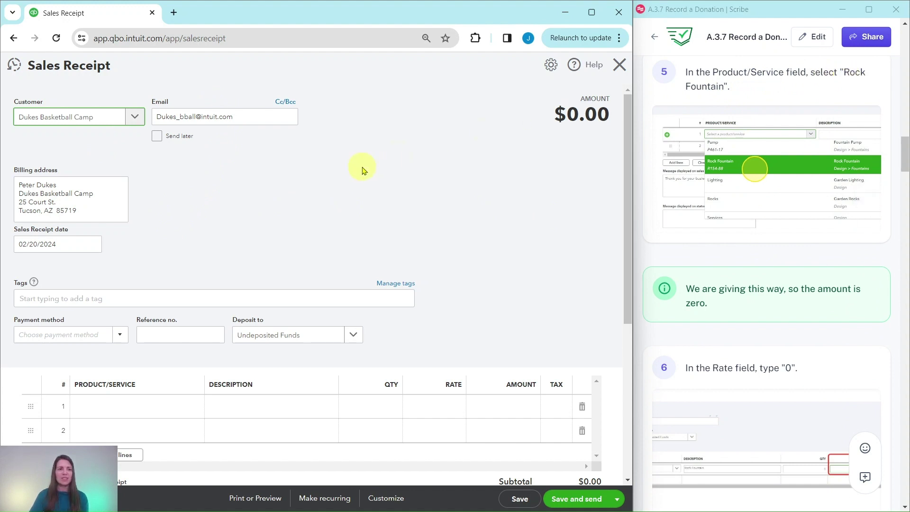
pyautogui.scroll(-3, 359, 167)
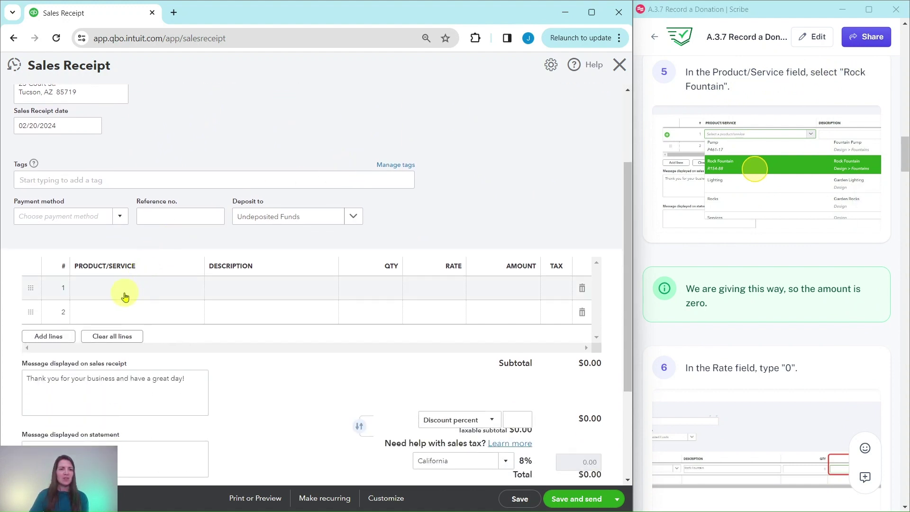
# Step: Put Rock Fountain on line 1 and change its rate from 275 to 0, totalling $0.00
pyautogui.click(125, 296)
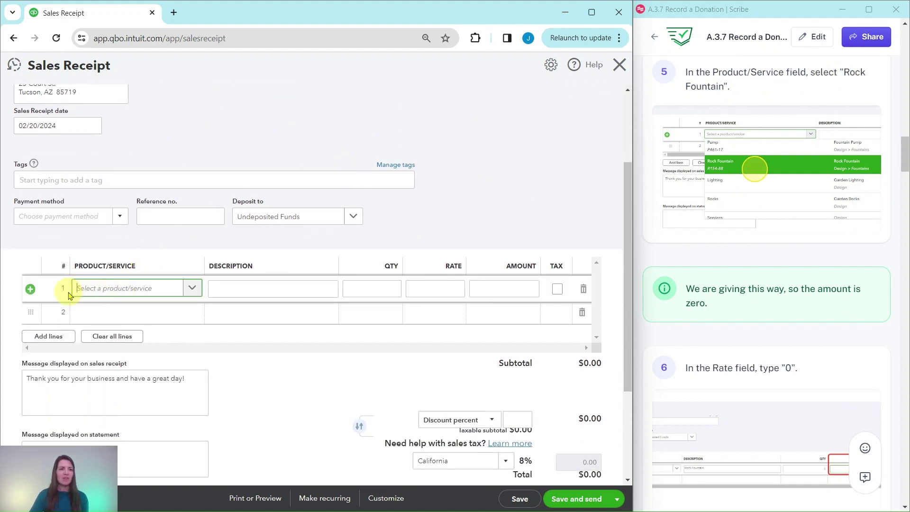
pyautogui.click(192, 290)
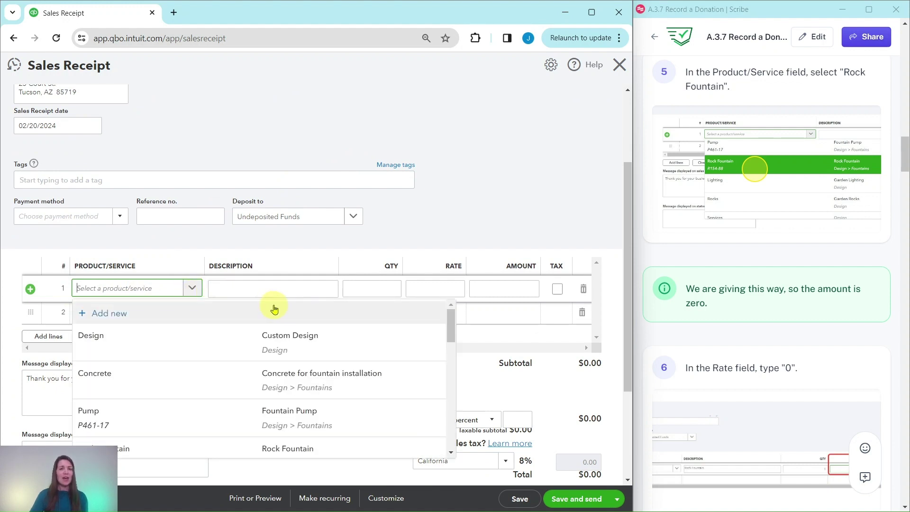
pyautogui.scroll(-3, 290, 349)
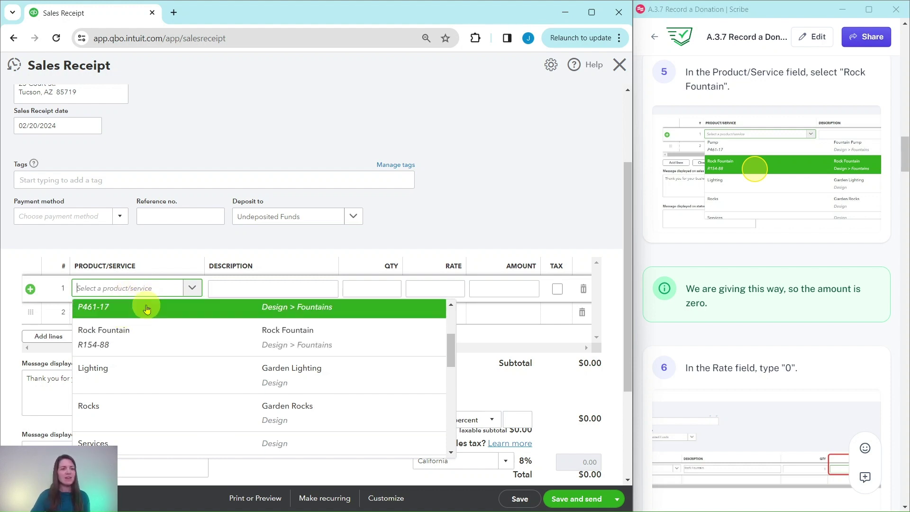
pyautogui.click(102, 338)
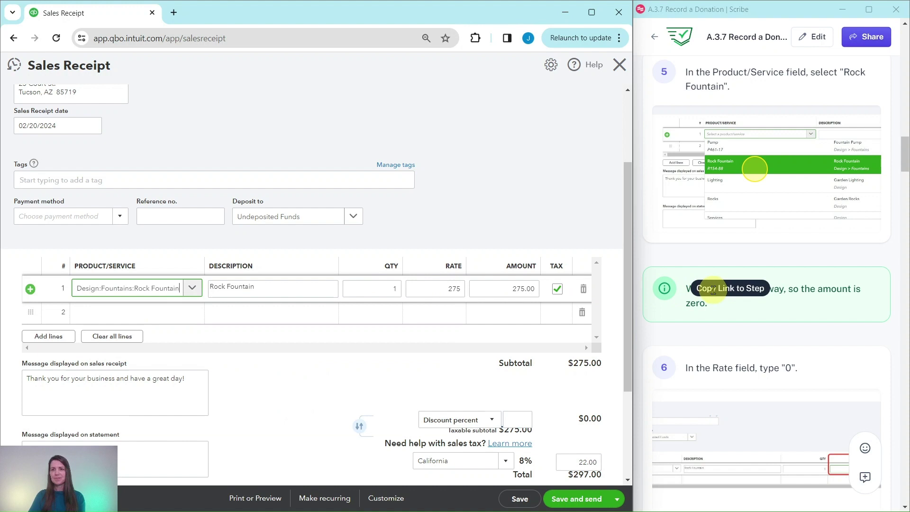
pyautogui.scroll(-3, 763, 213)
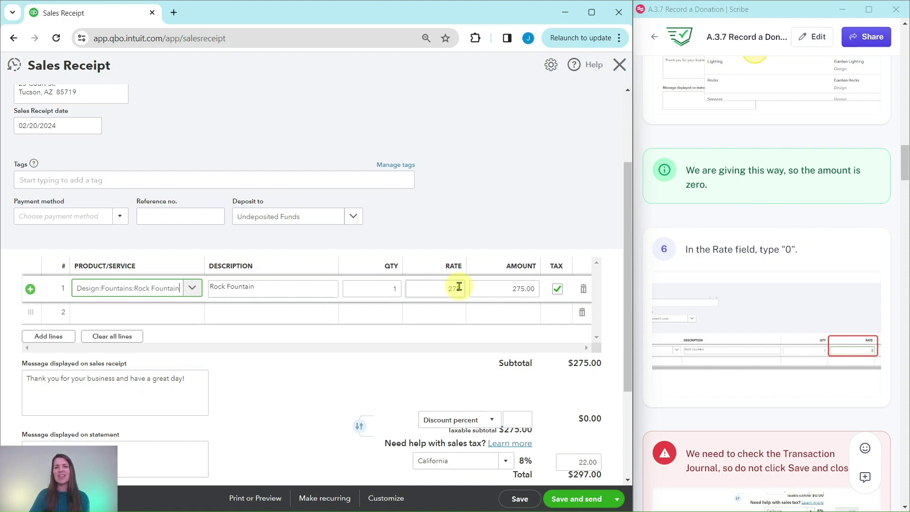
pyautogui.moveTo(447, 290); pyautogui.dragTo(463, 290)
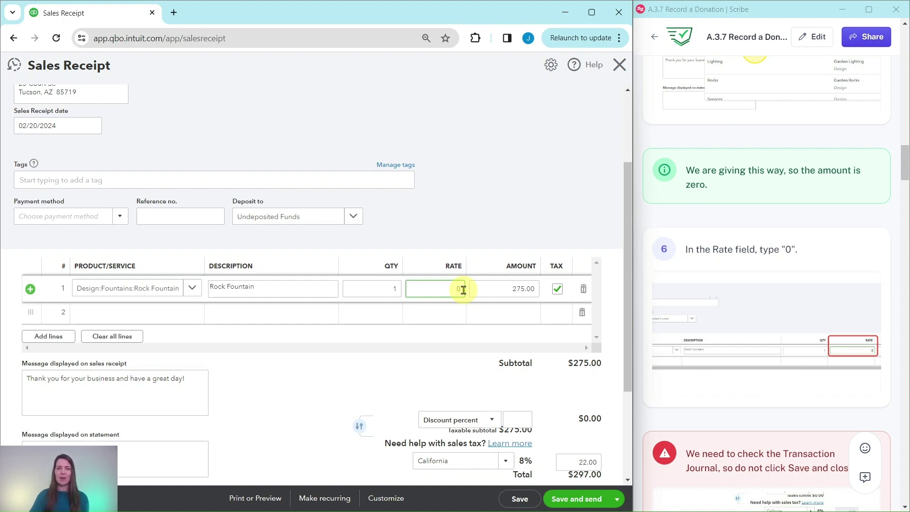
pyautogui.write('0')
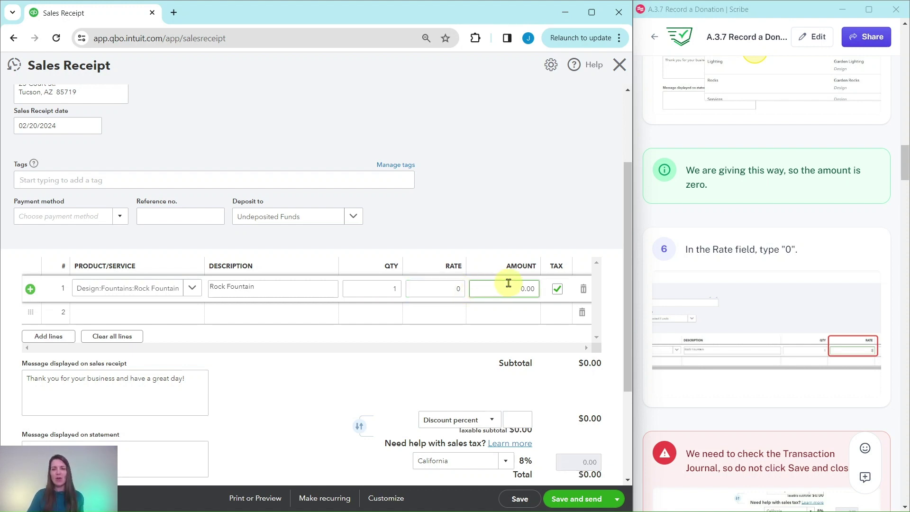
pyautogui.click(498, 294)
# Step: Save the $0.00 Rock Fountain receipt for Dukes Basketball Camp as Sales Receipt #1038
pyautogui.scroll(3, 490, 299)
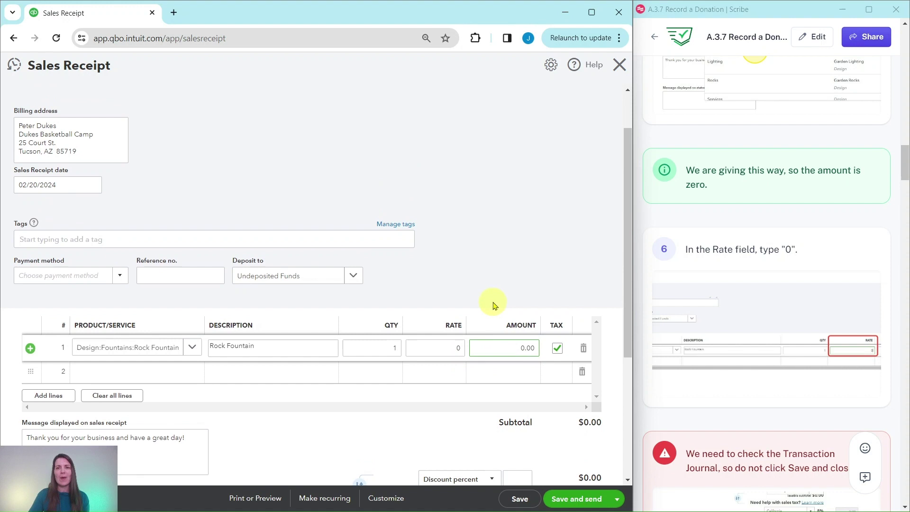
pyautogui.scroll(-4, 526, 286)
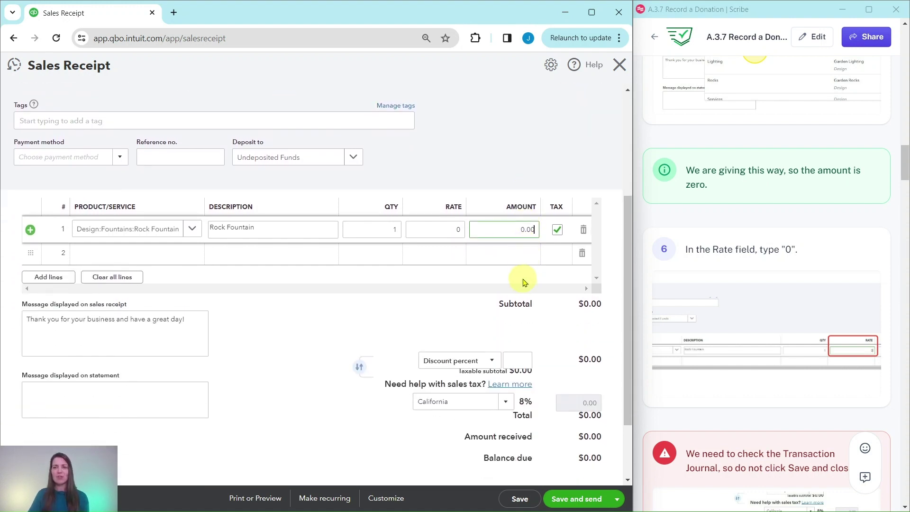
pyautogui.scroll(-2, 740, 269)
pyautogui.scroll(-5, 740, 269)
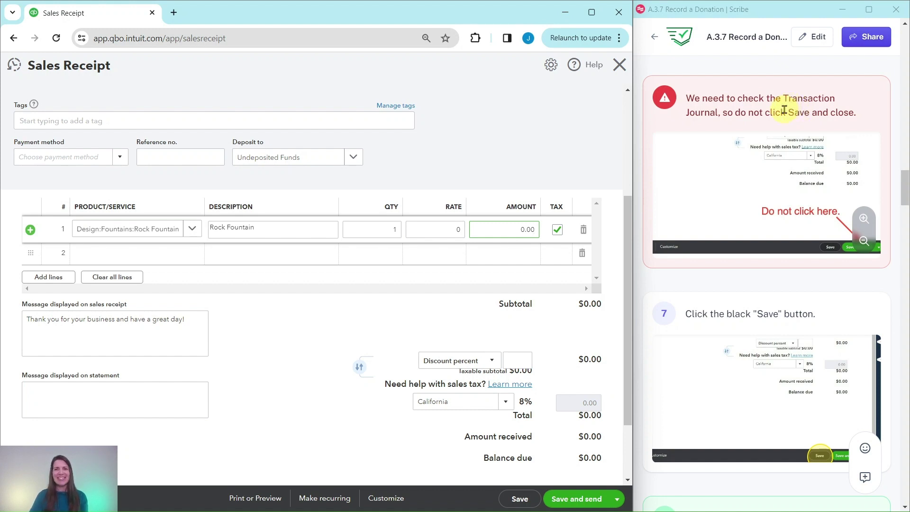
pyautogui.scroll(-3, 784, 133)
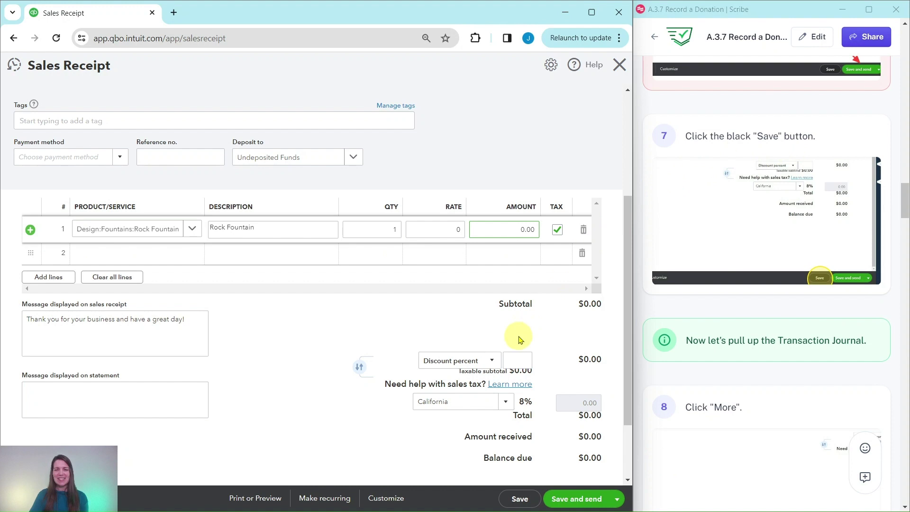
pyautogui.click(519, 500)
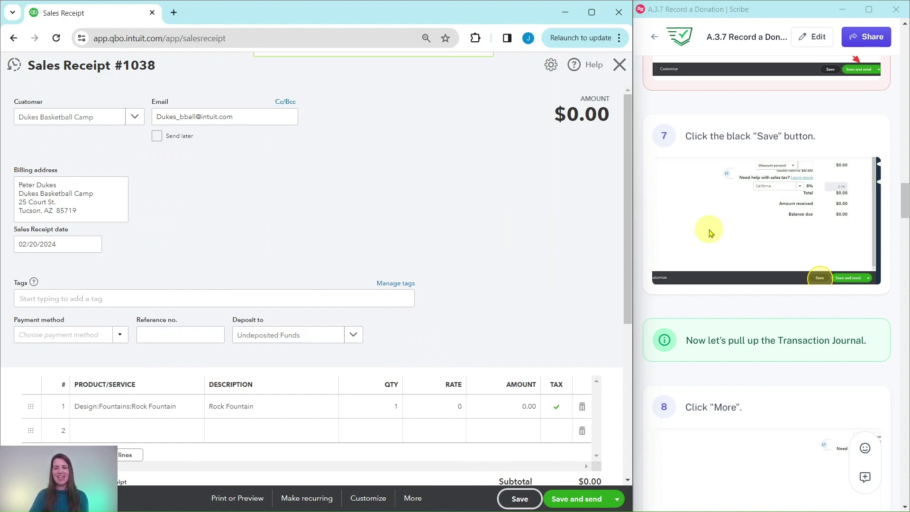
pyautogui.scroll(-6, 741, 261)
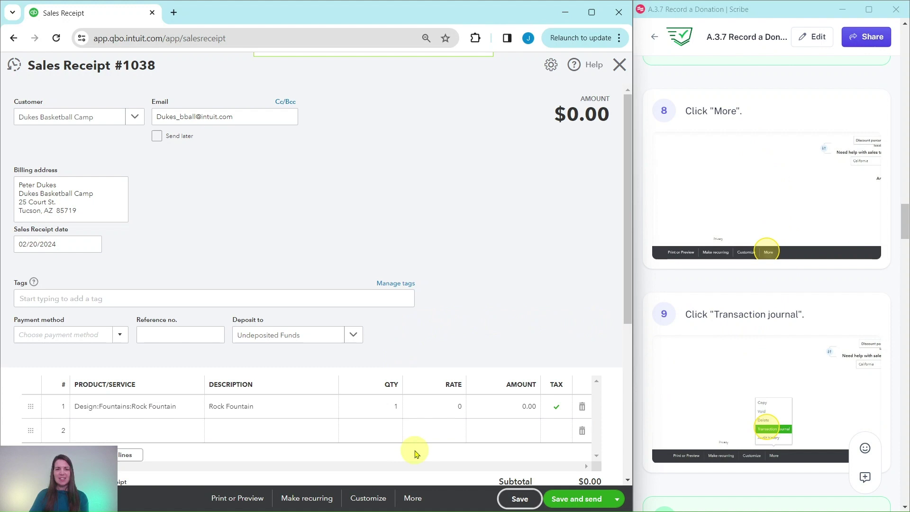
# Step: View receipt 1038's transaction journal, showing its $125.00 cost-of-goods debit
pyautogui.click(411, 499)
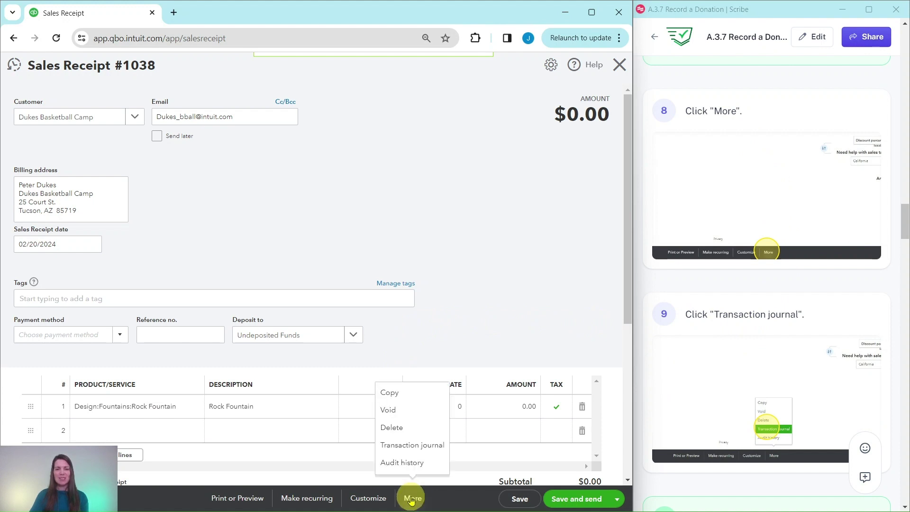
pyautogui.click(407, 447)
pyautogui.scroll(-8, 813, 419)
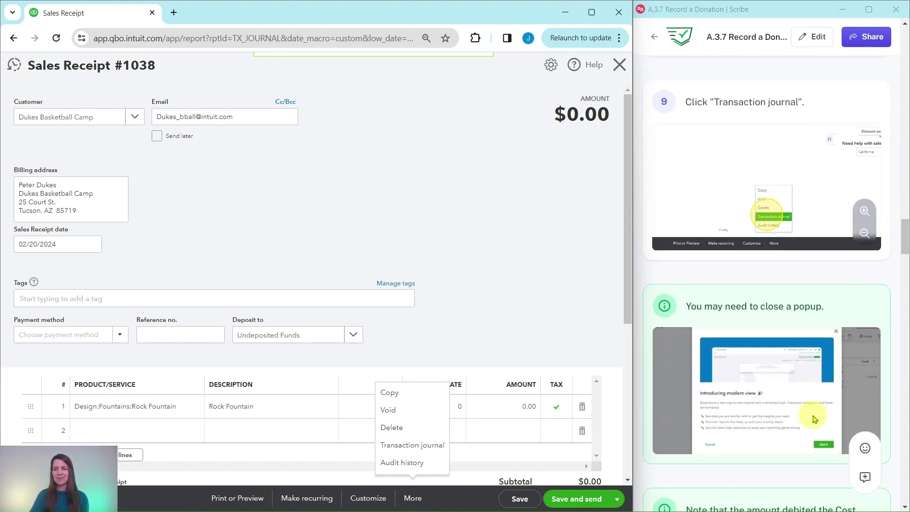
pyautogui.scroll(-2, 812, 417)
pyautogui.scroll(1, 811, 412)
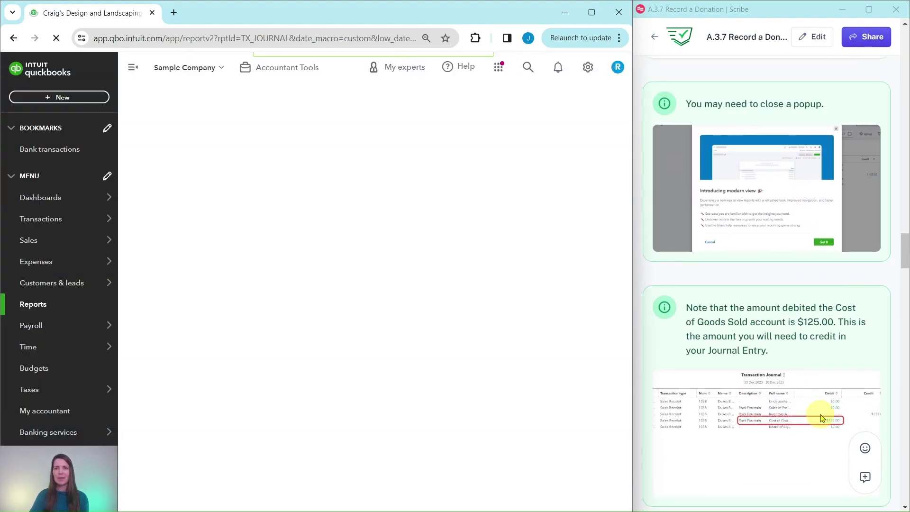
pyautogui.moveTo(769, 128)
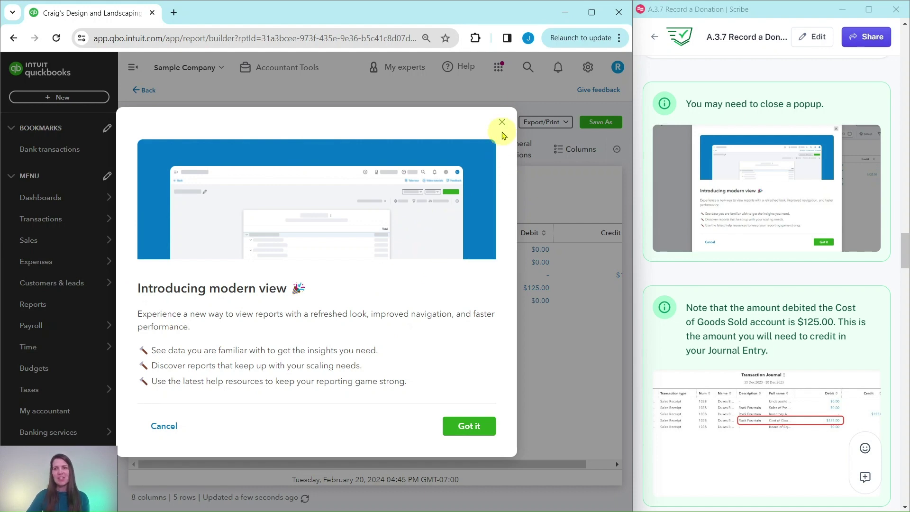
# Step: Dismiss the modern-view intro popup and bring up the Accountant Tools menu
pyautogui.click(503, 123)
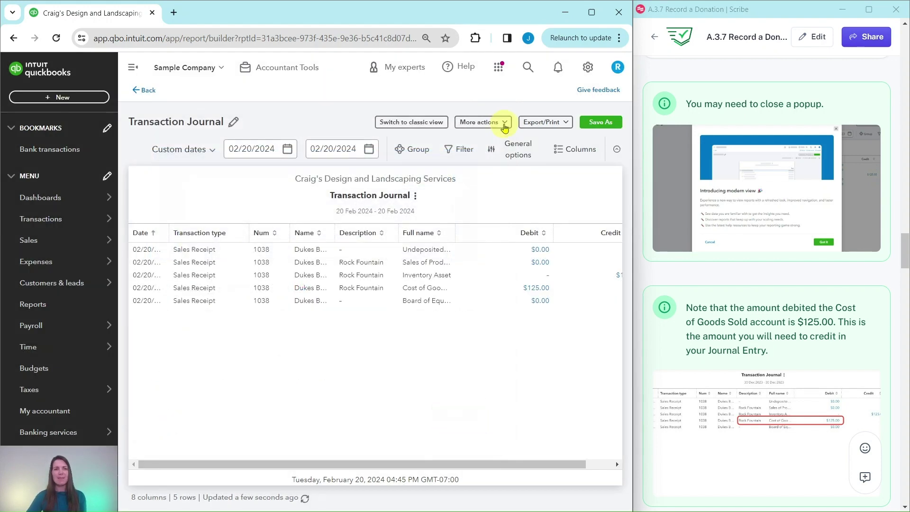
pyautogui.scroll(-4, 707, 217)
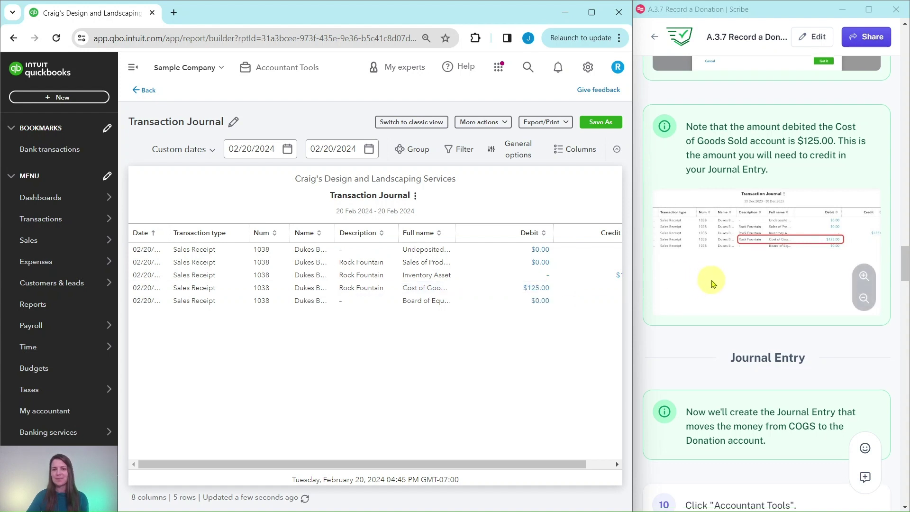
pyautogui.scroll(-5, 720, 266)
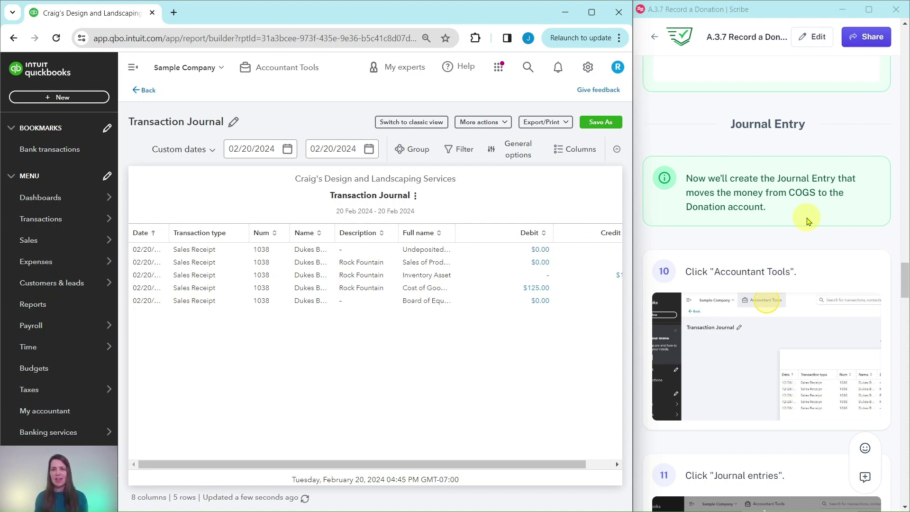
pyautogui.scroll(-3, 807, 221)
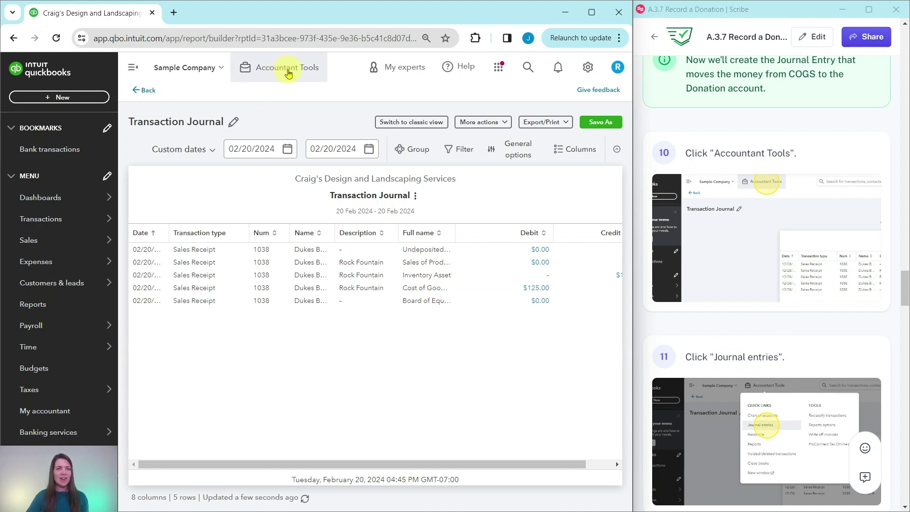
pyautogui.click(286, 72)
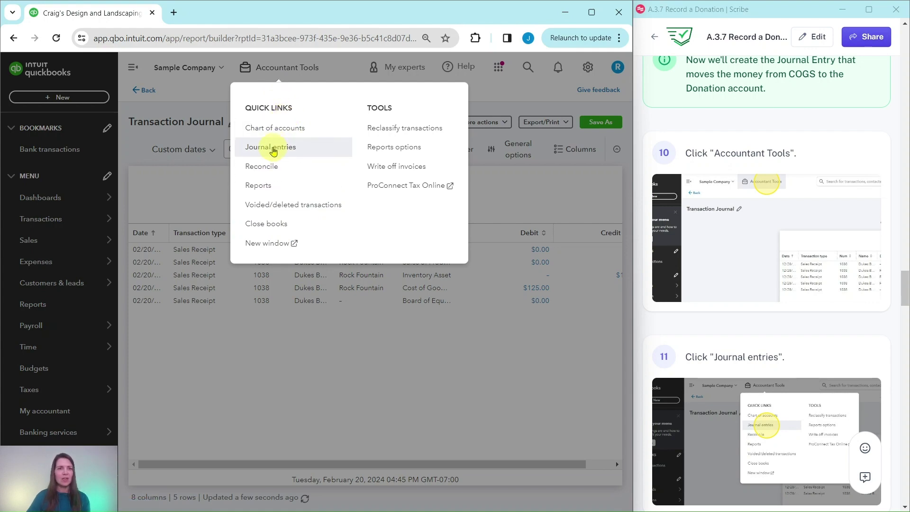
# Step: Create blank Journal Entry #1 dated 02/20/2024 via Accountant Tools' Journal entries link
pyautogui.click(274, 148)
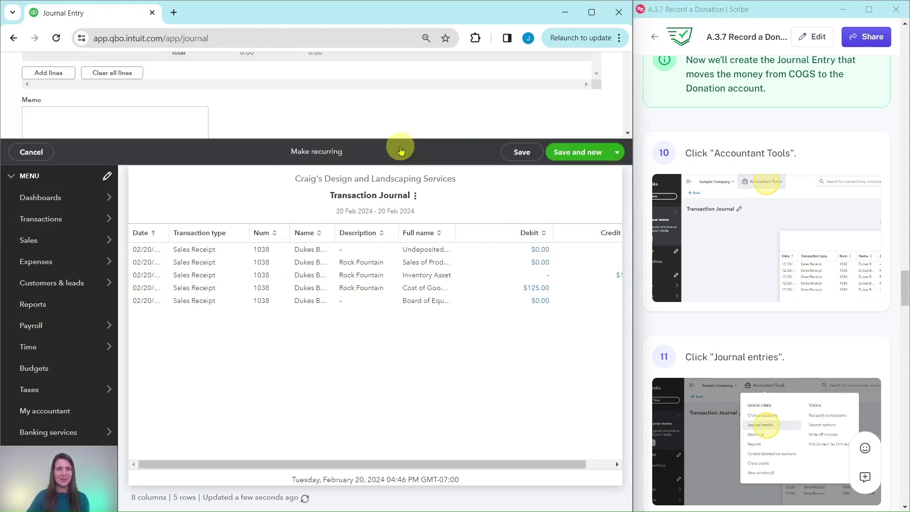
pyautogui.scroll(-10, 701, 98)
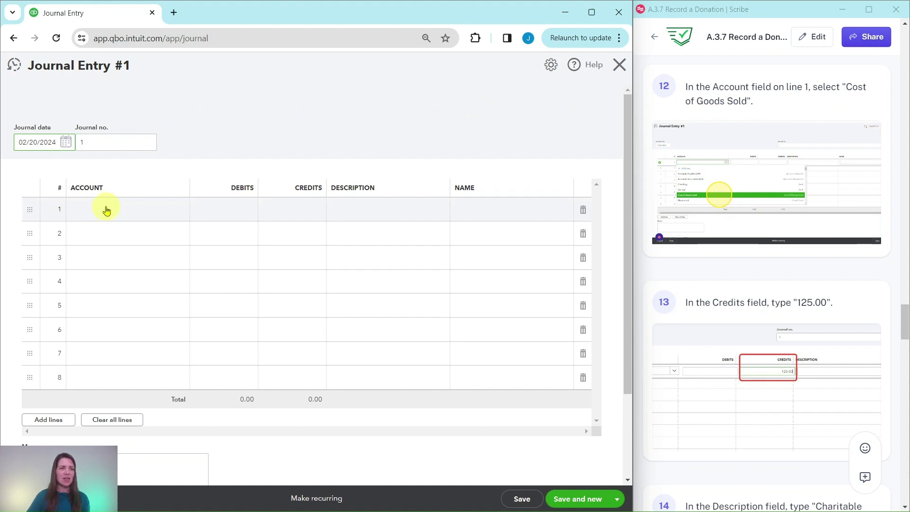
# Step: Set journal line 1 to credit Cost of Goods Sold 125.00
pyautogui.click(105, 212)
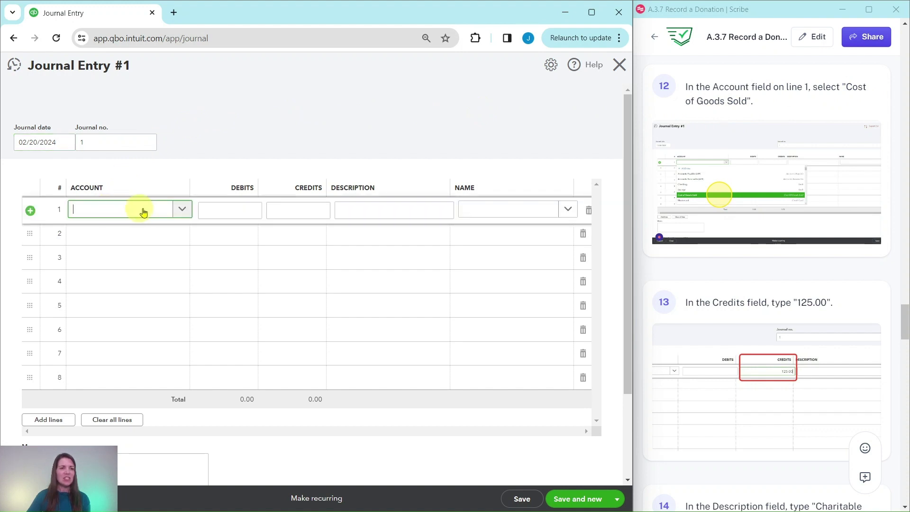
pyautogui.click(183, 211)
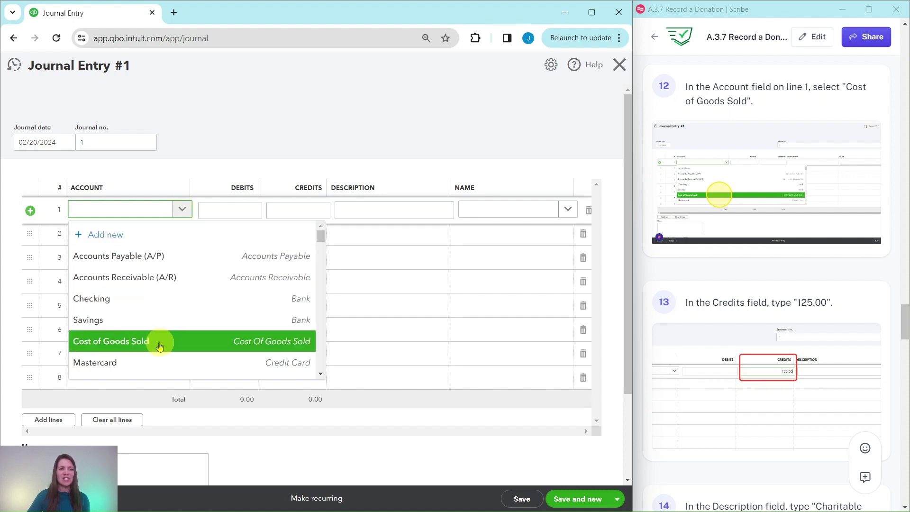
pyautogui.click(124, 342)
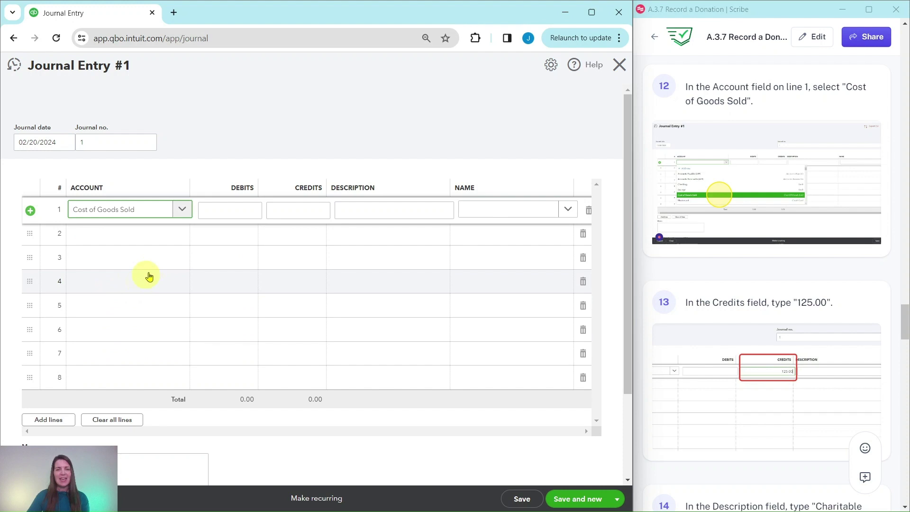
pyautogui.click(307, 211)
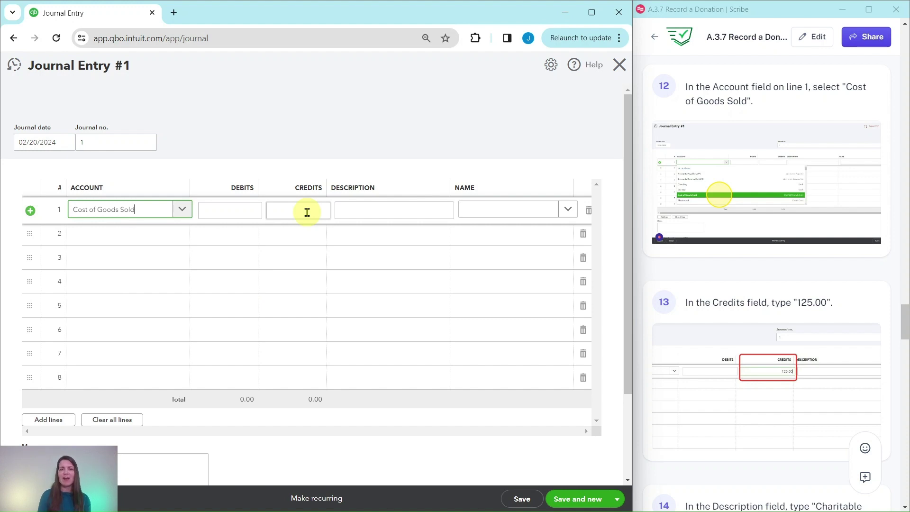
pyautogui.click(307, 211)
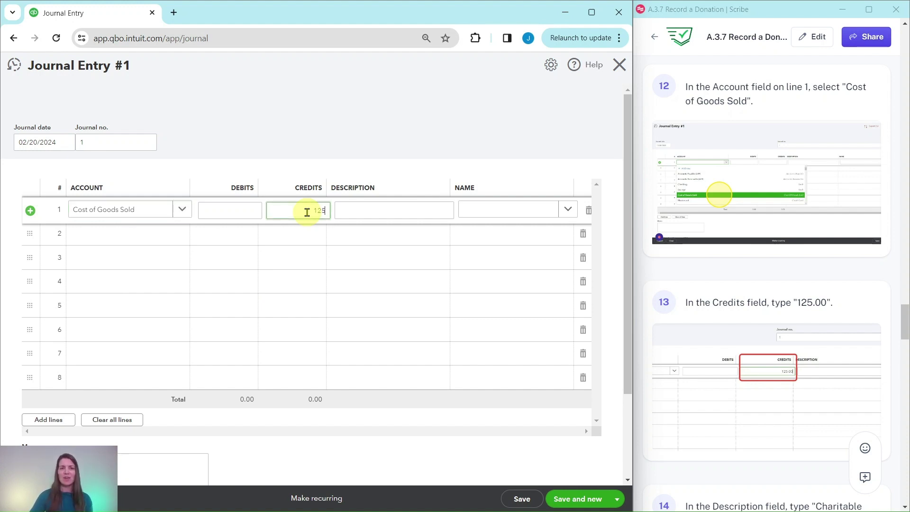
pyautogui.scroll(-8, 758, 369)
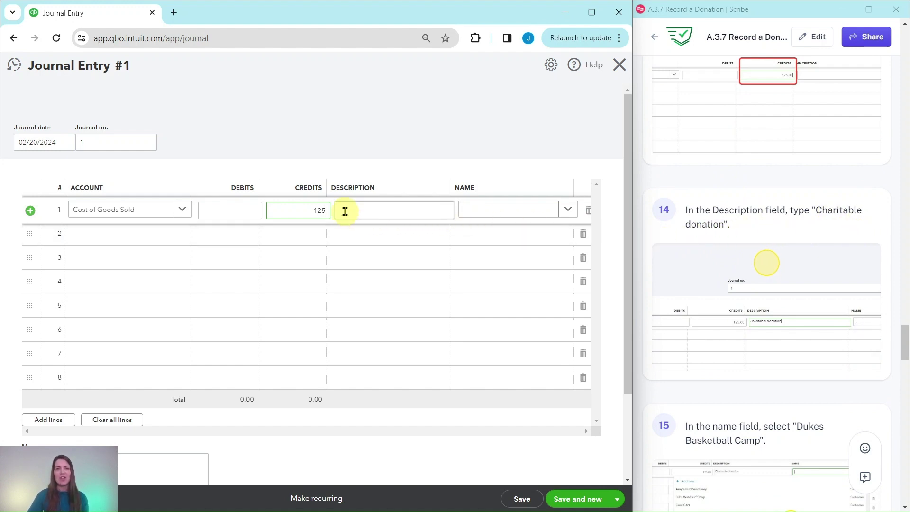
# Step: Describe line 1 as 'Charitable Donation' and assign it to Dukes Basketball Camp
pyautogui.click(362, 210)
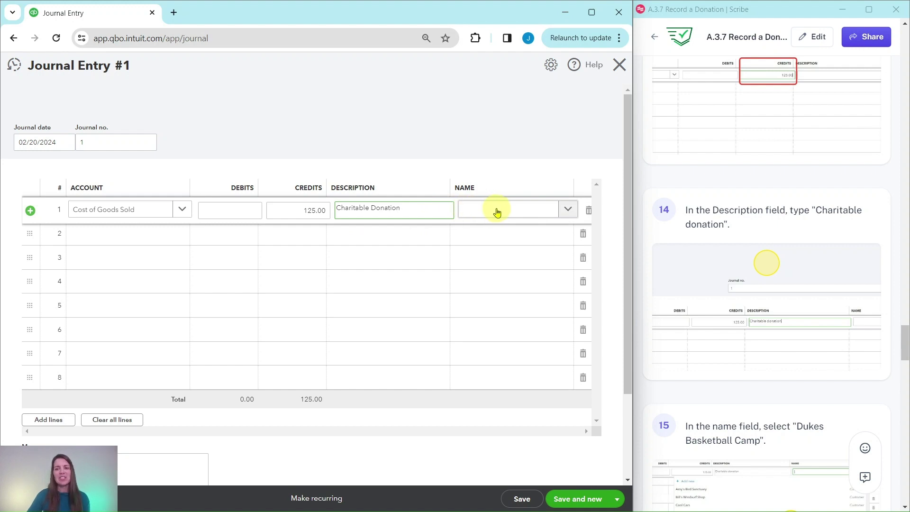
pyautogui.click(569, 213)
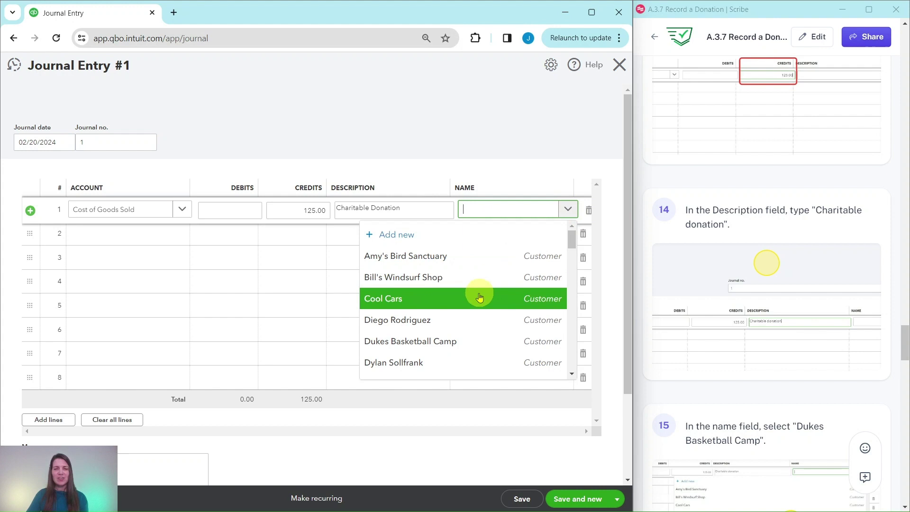
pyautogui.click(395, 343)
pyautogui.scroll(-10, 734, 220)
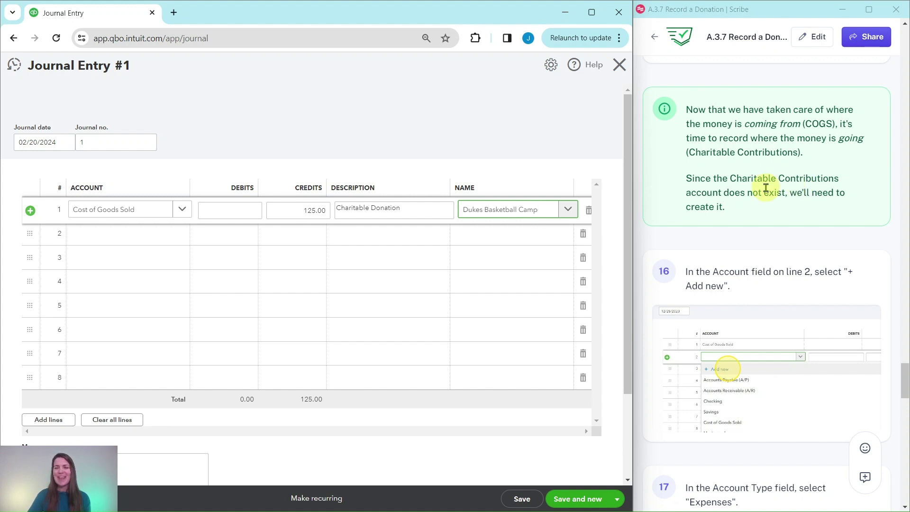
# Step: Bring up the account list on the blank second journal line
pyautogui.scroll(-3, 800, 188)
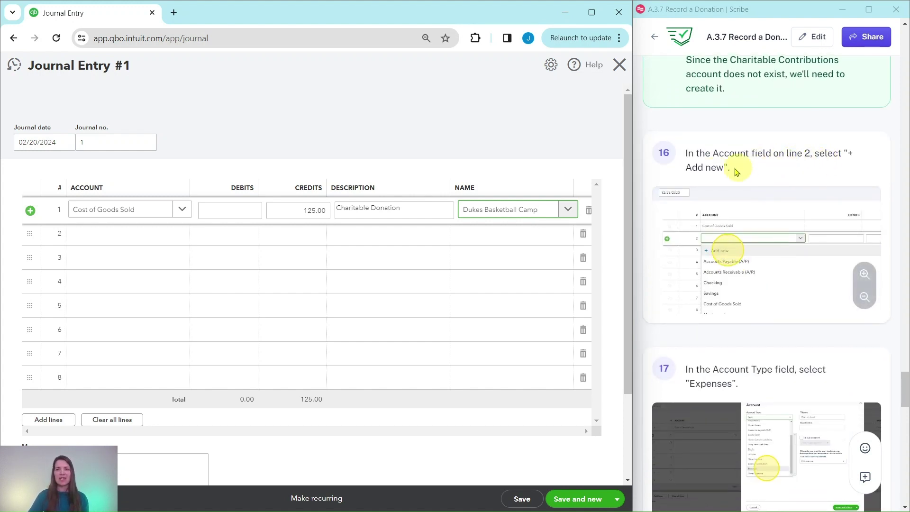
pyautogui.click(117, 240)
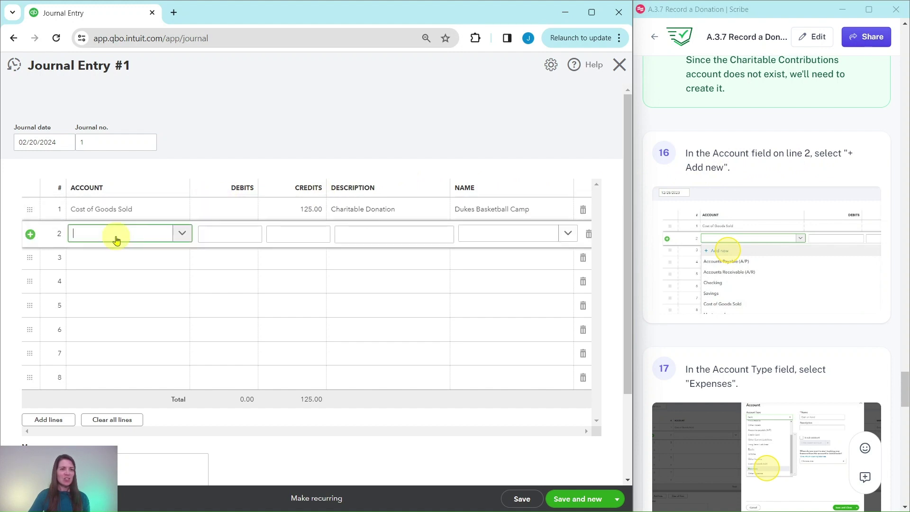
pyautogui.click(132, 238)
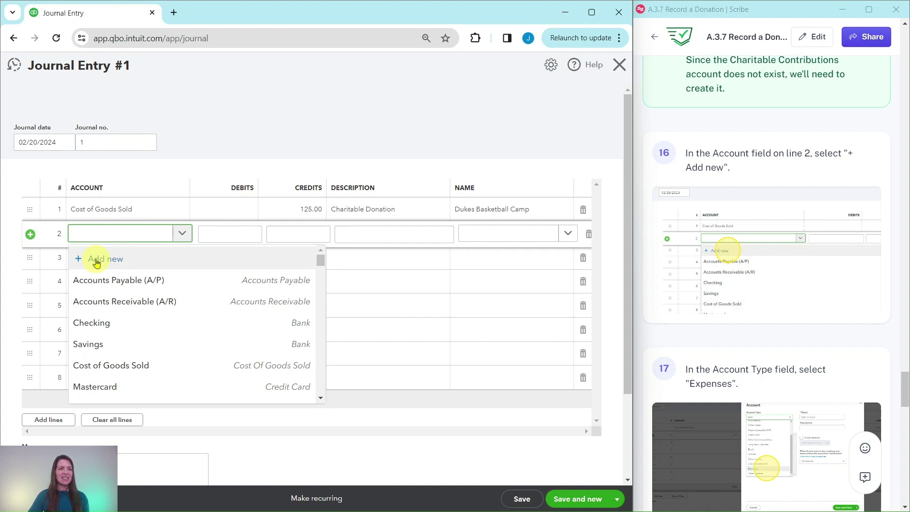
# Step: Add and save an Expenses account 'Charitable Contributions' with detail type Charitable Contributions
pyautogui.click(96, 260)
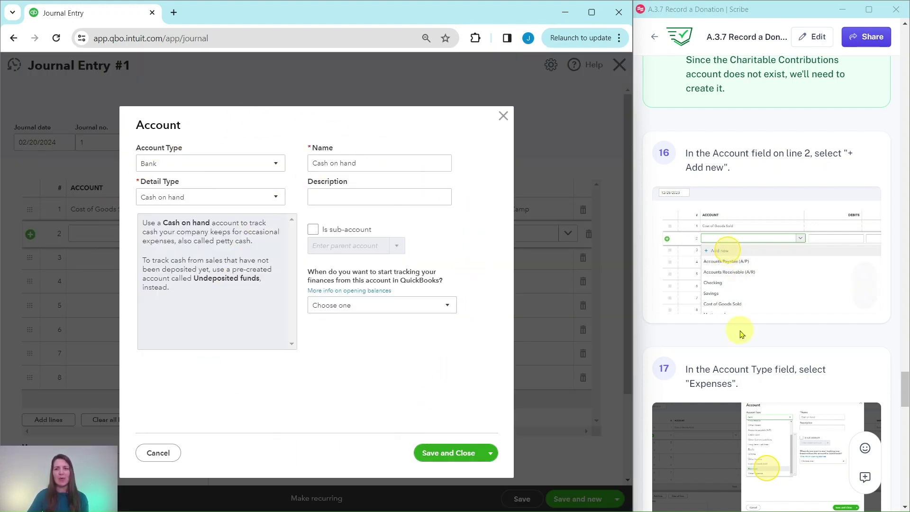
pyautogui.scroll(-5, 742, 334)
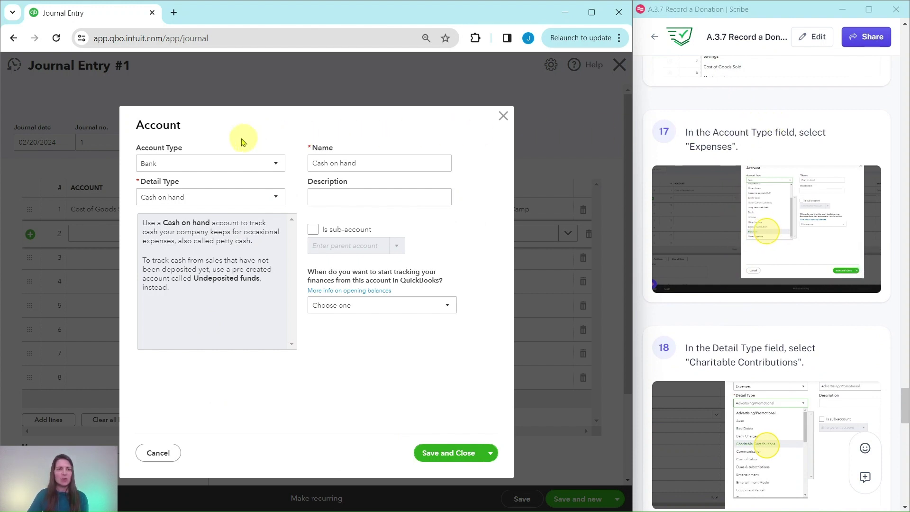
pyautogui.click(272, 167)
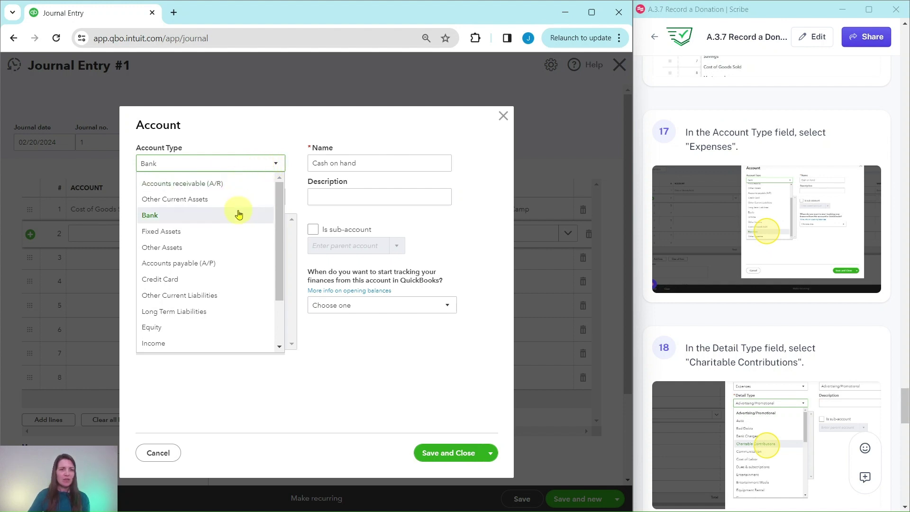
pyautogui.scroll(-2, 238, 213)
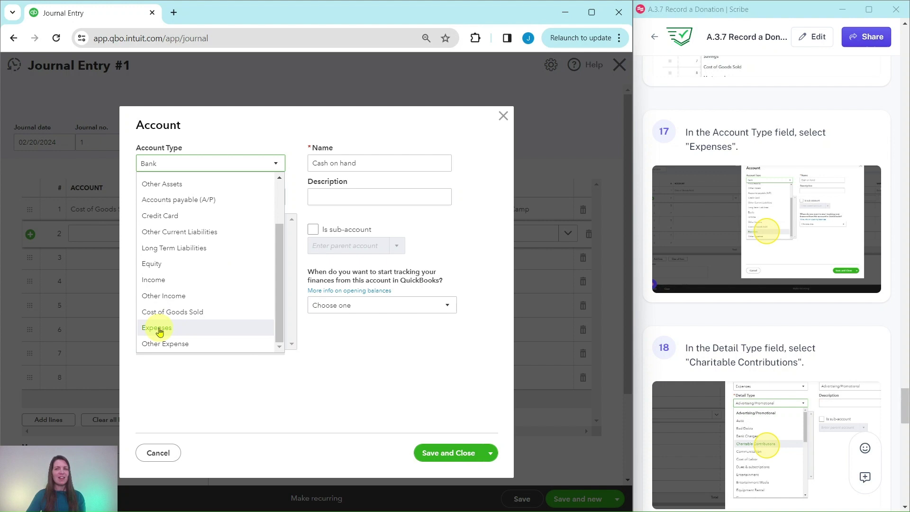
pyautogui.click(159, 329)
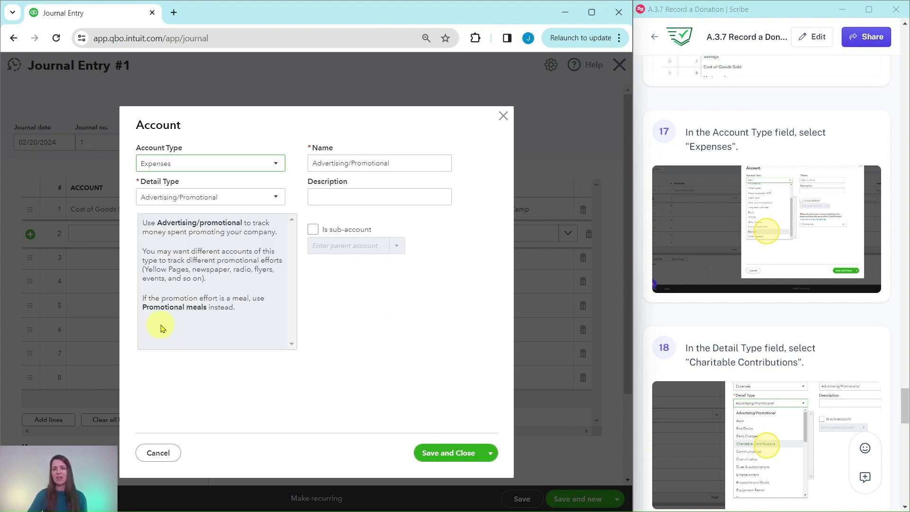
pyautogui.scroll(-4, 690, 331)
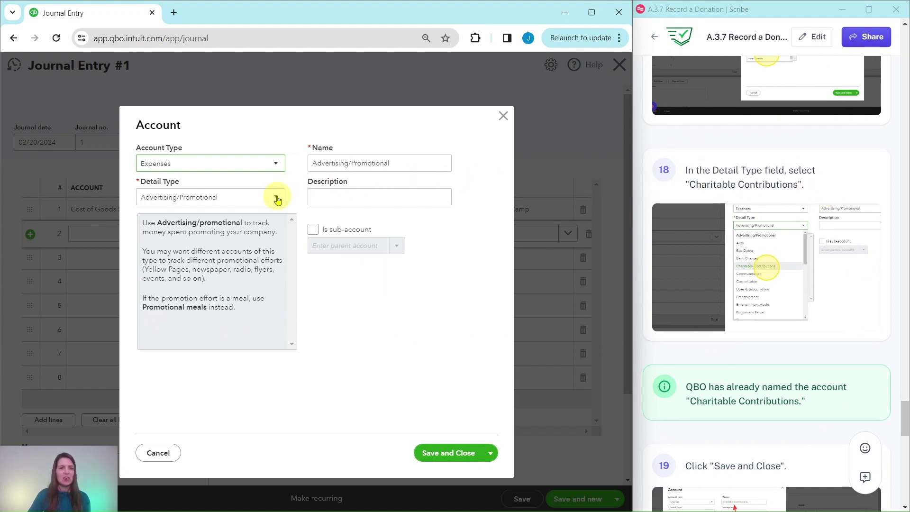
pyautogui.click(276, 198)
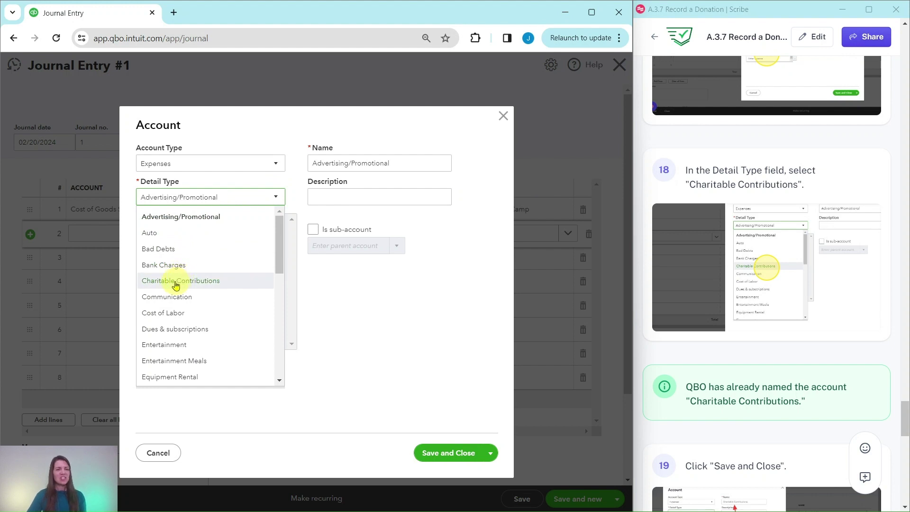
pyautogui.click(176, 281)
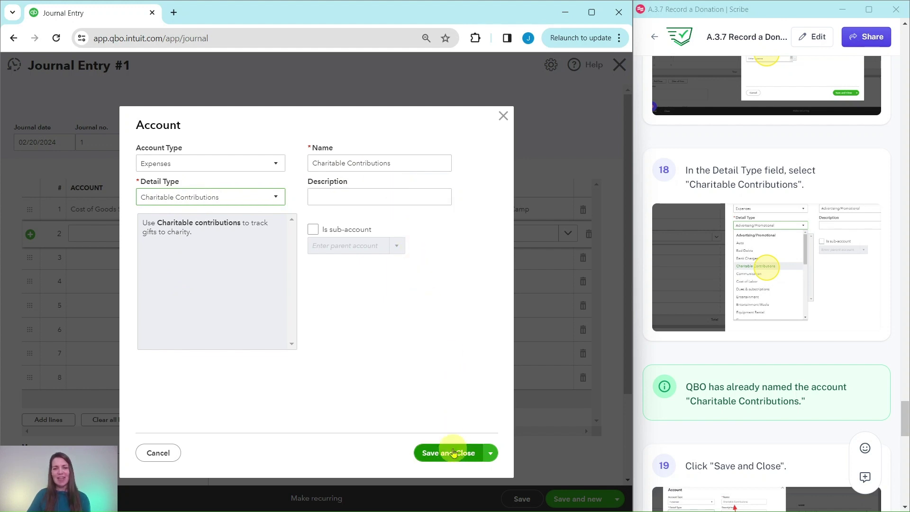
pyautogui.click(452, 457)
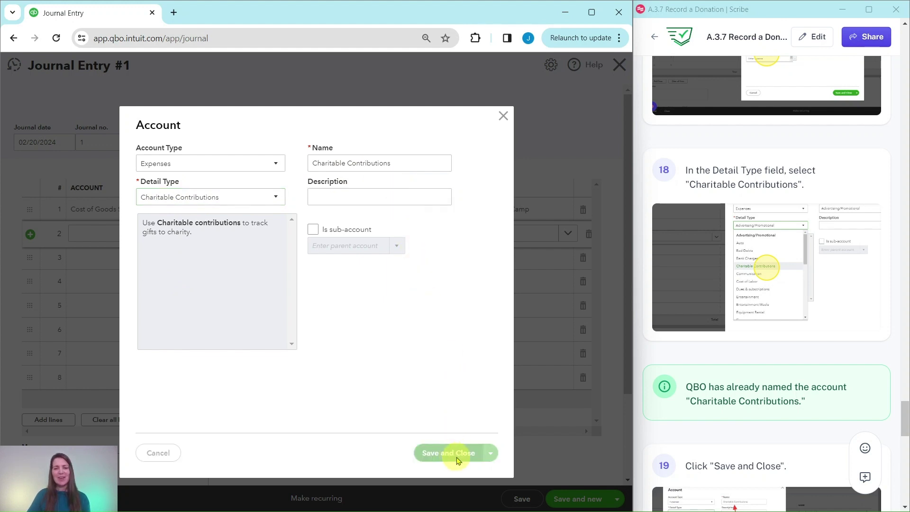
# Step: Set line 2's name to Dukes Basketball Camp, balancing debits and credits at 125.00
pyautogui.scroll(-6, 720, 315)
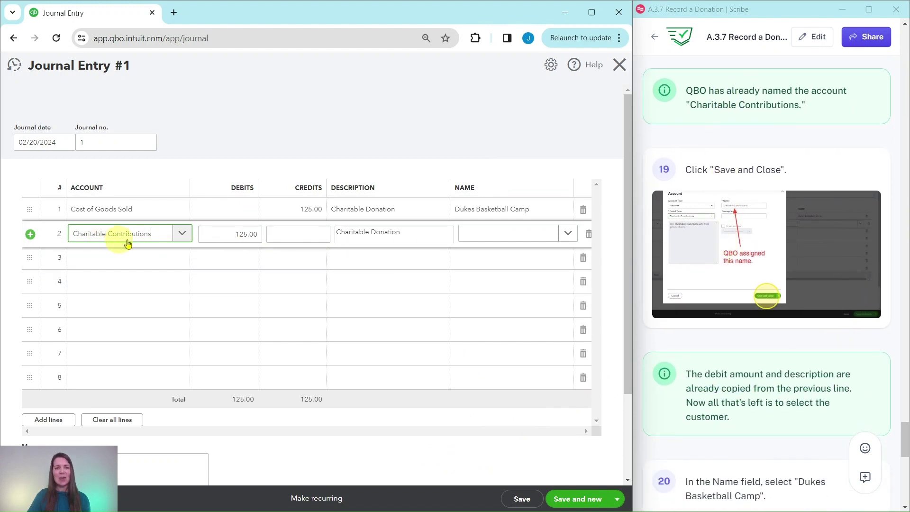
pyautogui.scroll(-4, 767, 278)
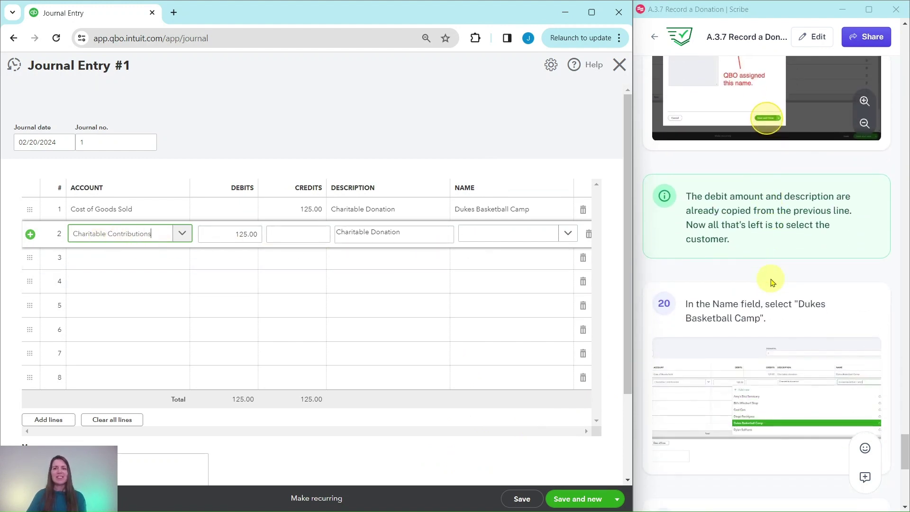
pyautogui.scroll(-1, 771, 282)
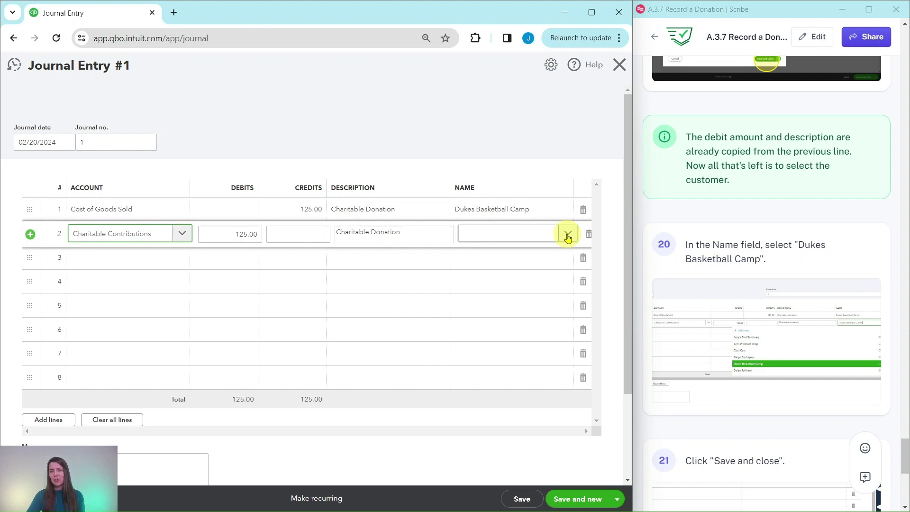
pyautogui.click(567, 234)
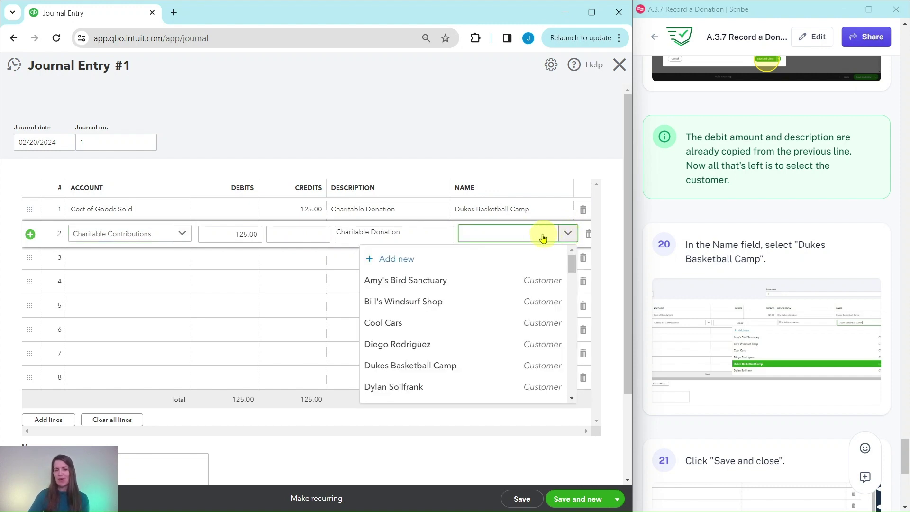
pyautogui.click(406, 365)
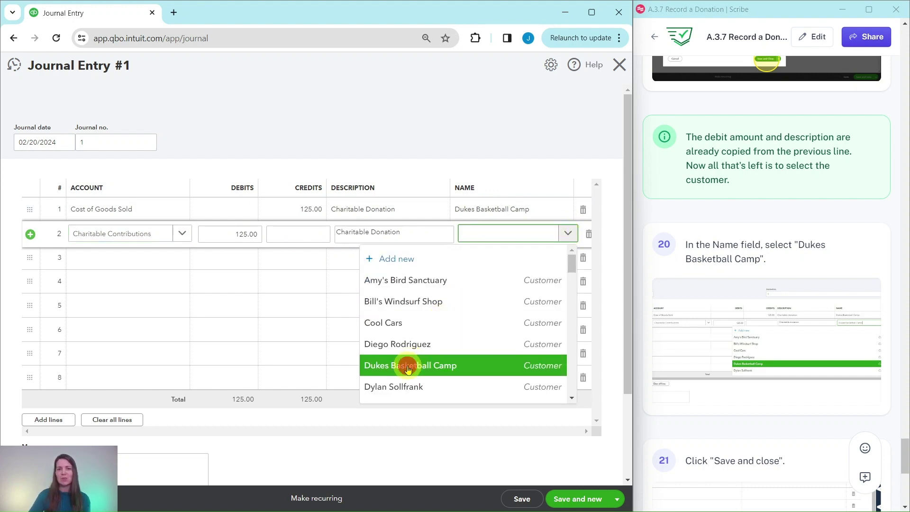
pyautogui.scroll(-8, 742, 303)
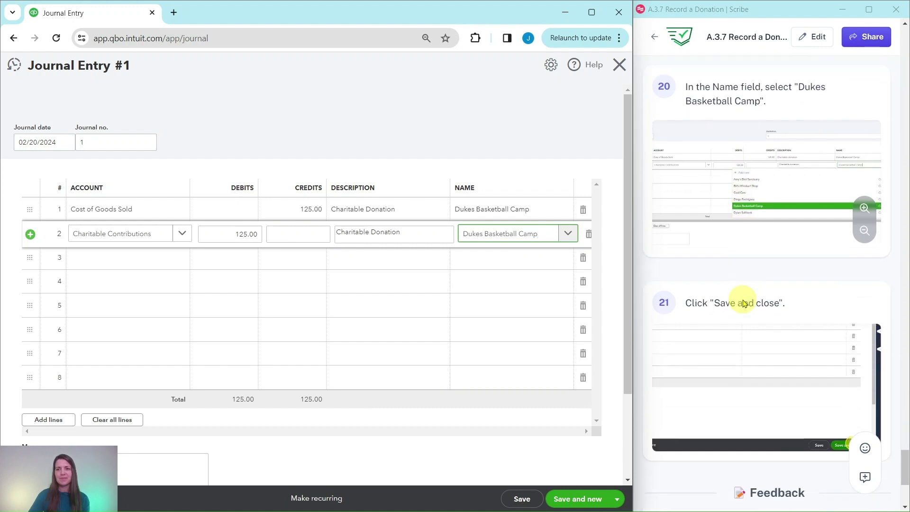
pyautogui.scroll(1, 737, 296)
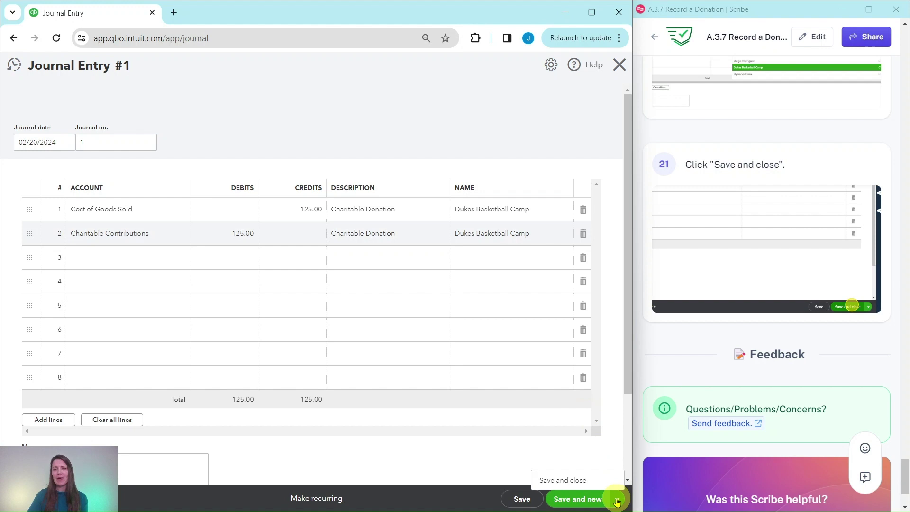
# Step: Switch the journal entry's save action to Save and close so the entry balanced at 125.00 is saved
pyautogui.click(568, 481)
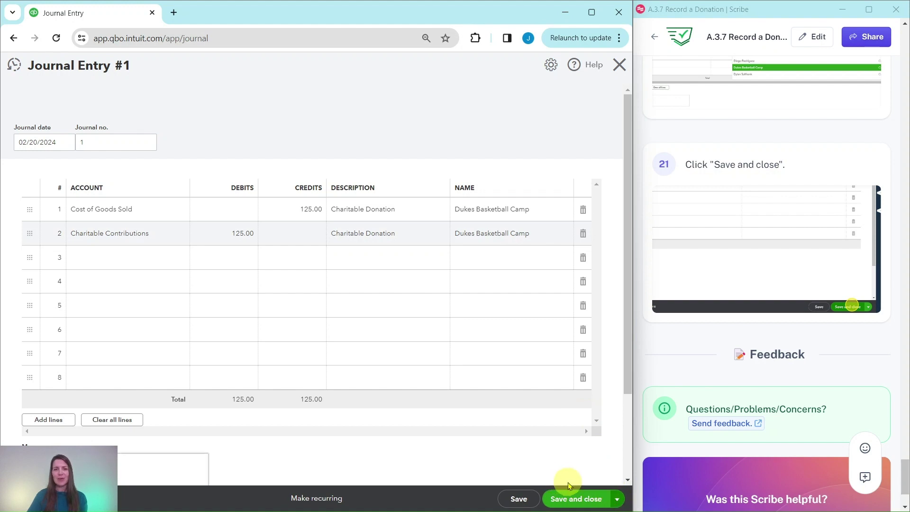